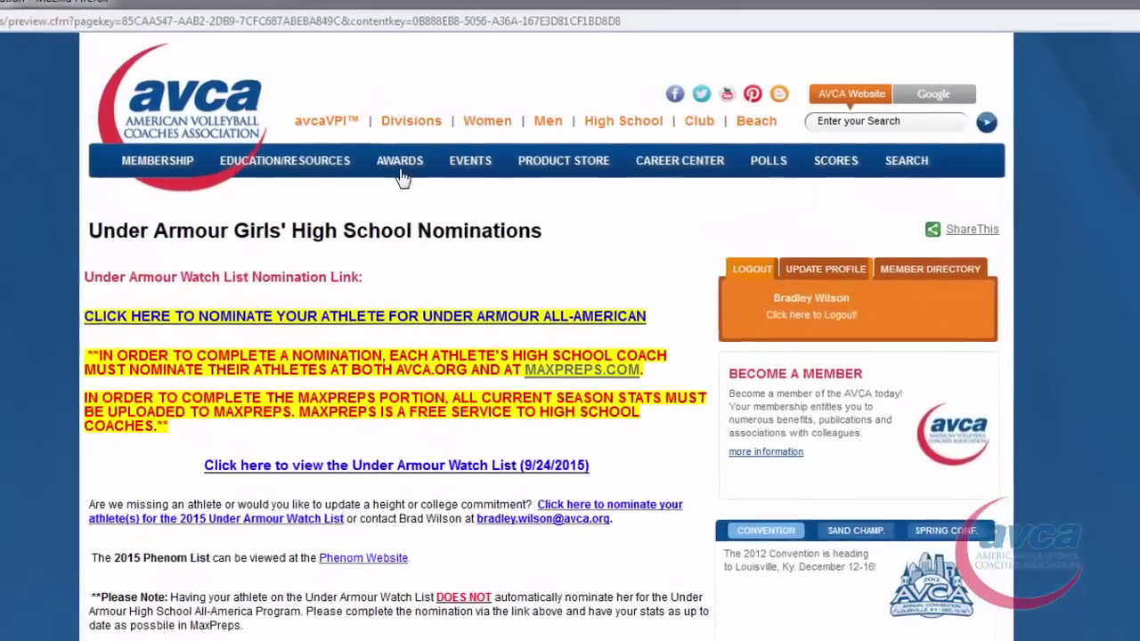
- Follow the athlete nomination link and log in with the member e-mail and password
mouse_move(400, 178)
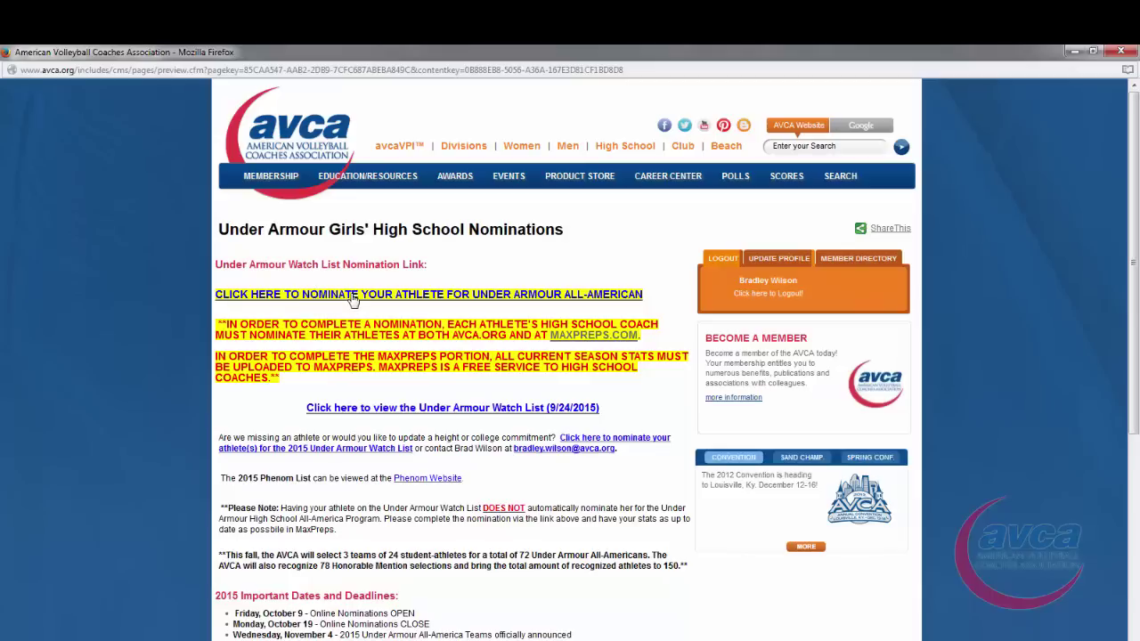
left_click(354, 296)
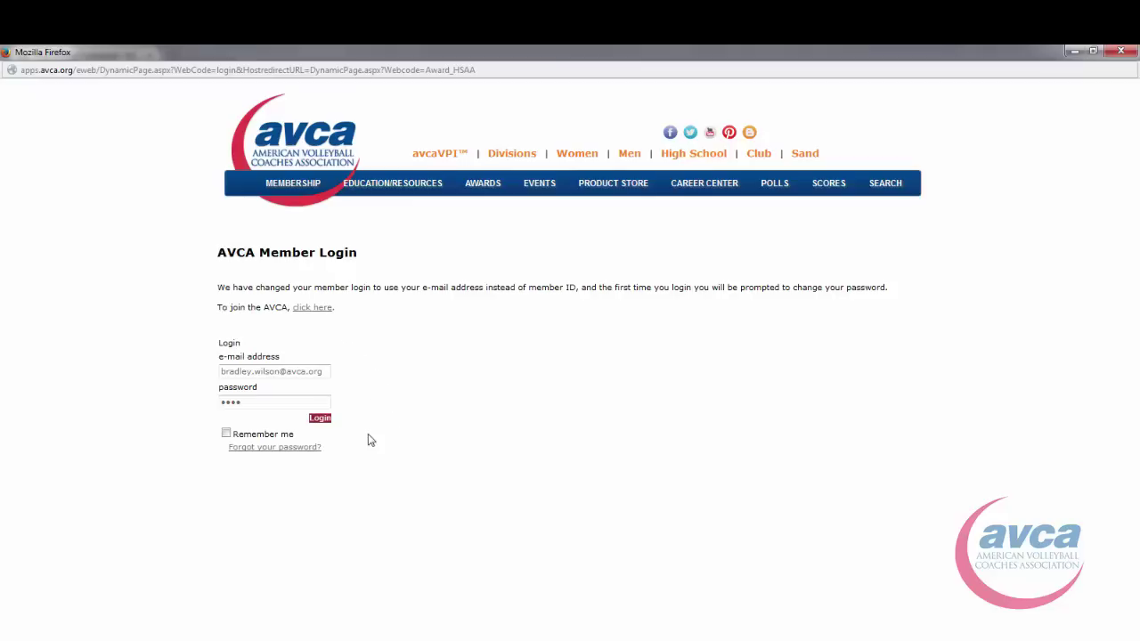
left_click(320, 418)
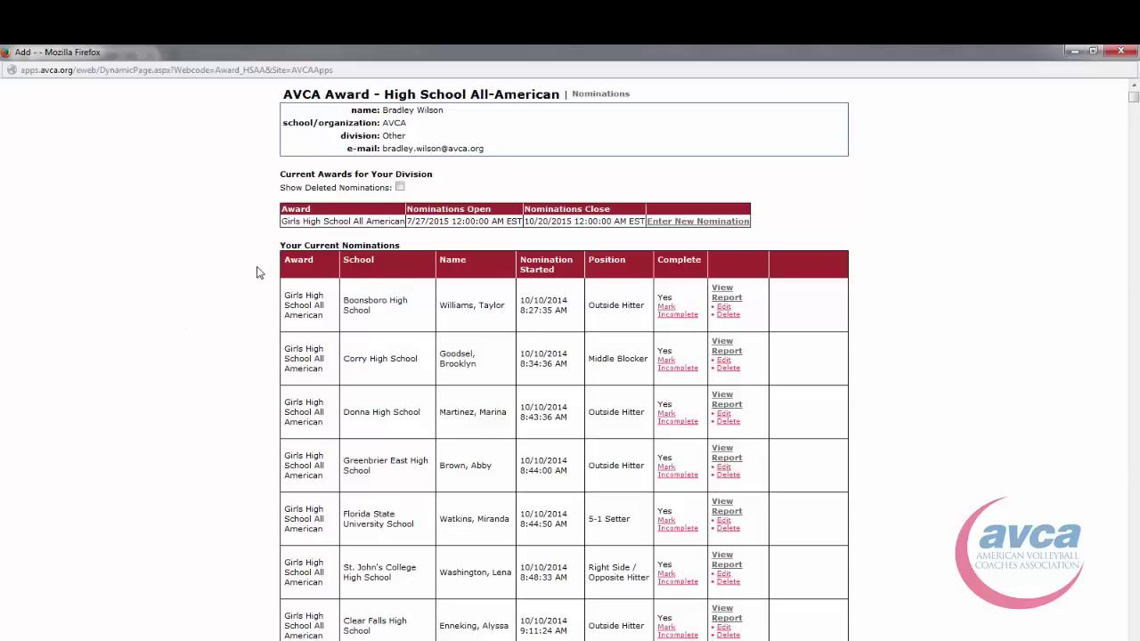
- Pick the Assumption High School coach from the coach search results and continue
left_click_drag(284, 93, 515, 164)
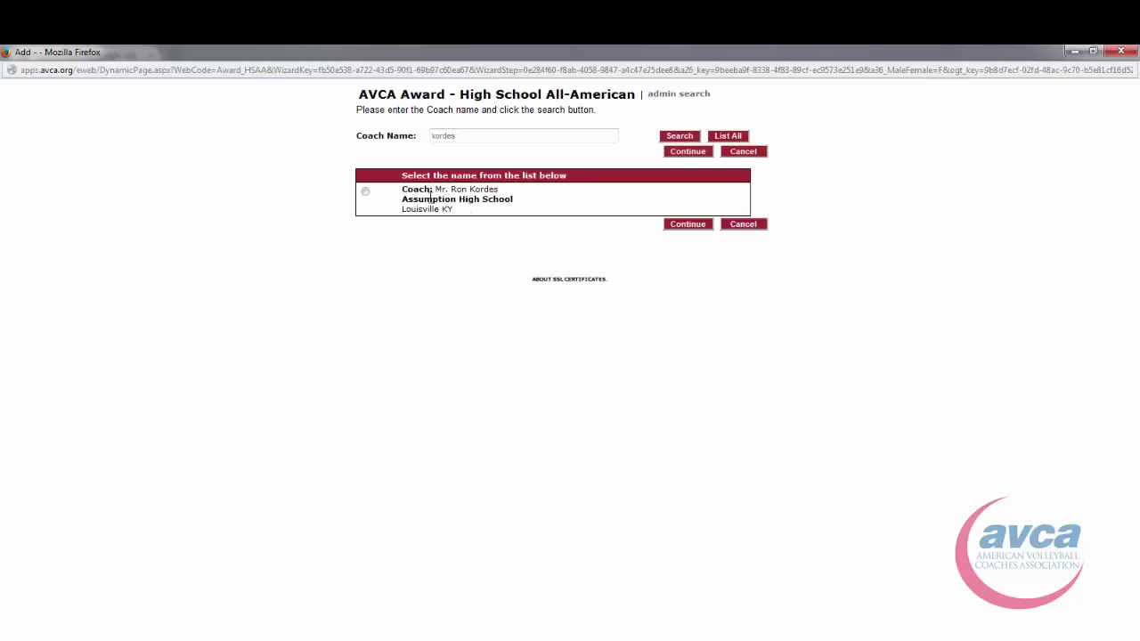
left_click(365, 192)
left_click(684, 227)
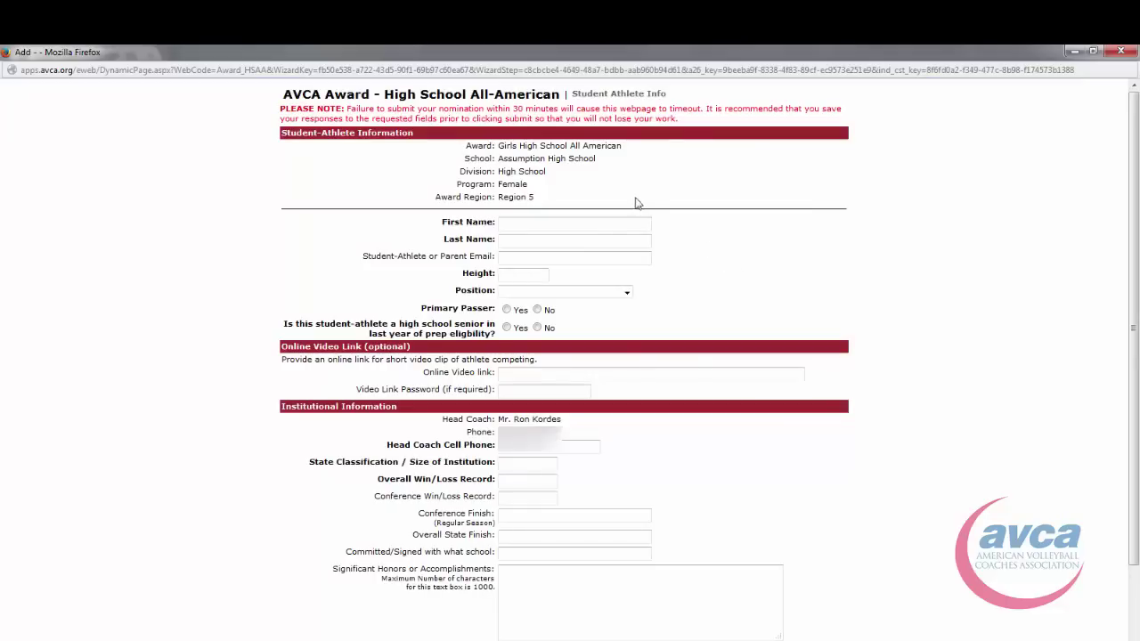
- Fill in the athlete's placeholder first name, last name and a test e-mail address
scroll(793, 289, "down", 3)
scroll(794, 286, "up", 3)
left_click(532, 225)
type("test")
key("Tab")
type("test")
key("Tab")
type("test@")
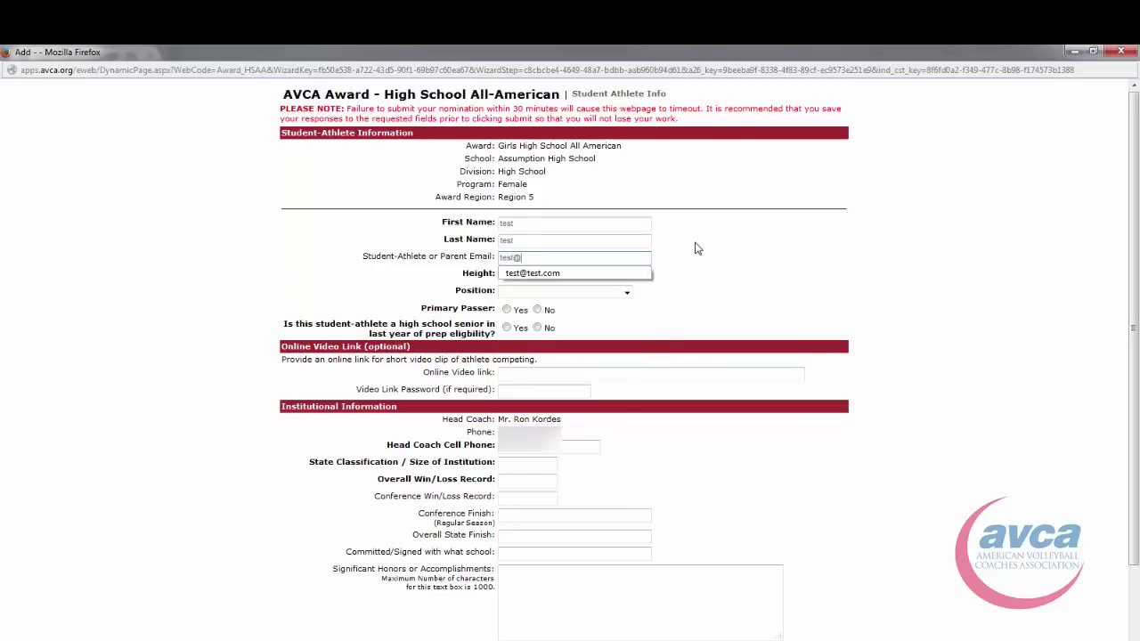
type("test.com")
- Set height 6'0, position Outside Hitter, and Yes for primary passer and senior year
left_click(524, 277)
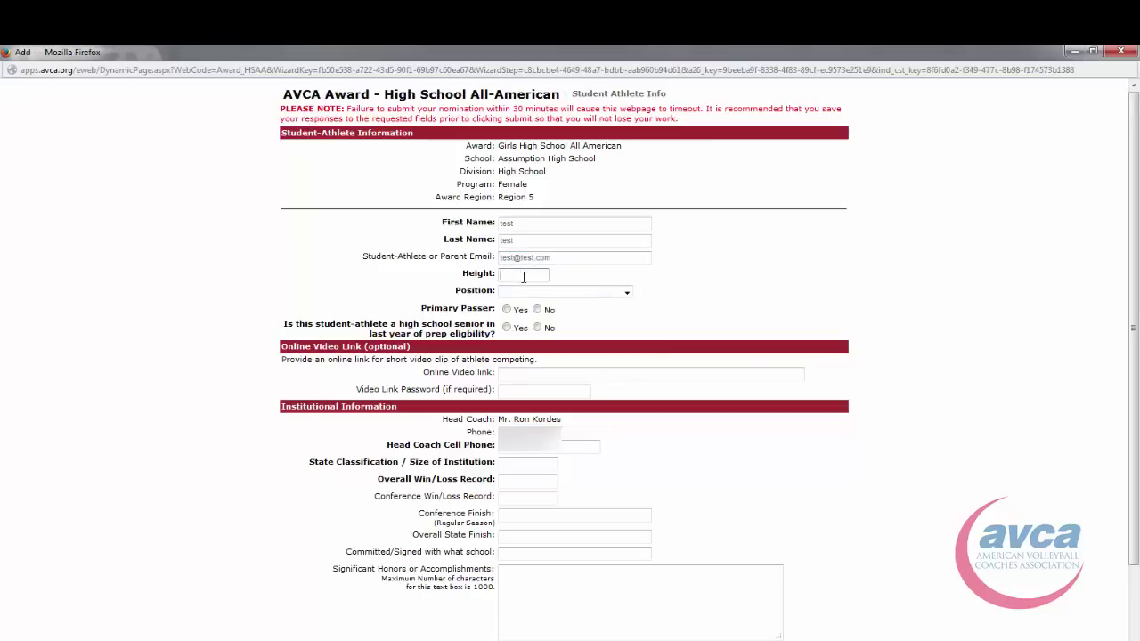
type("6'0")
key("Tab")
key("Down")
left_click(508, 310)
left_click(506, 329)
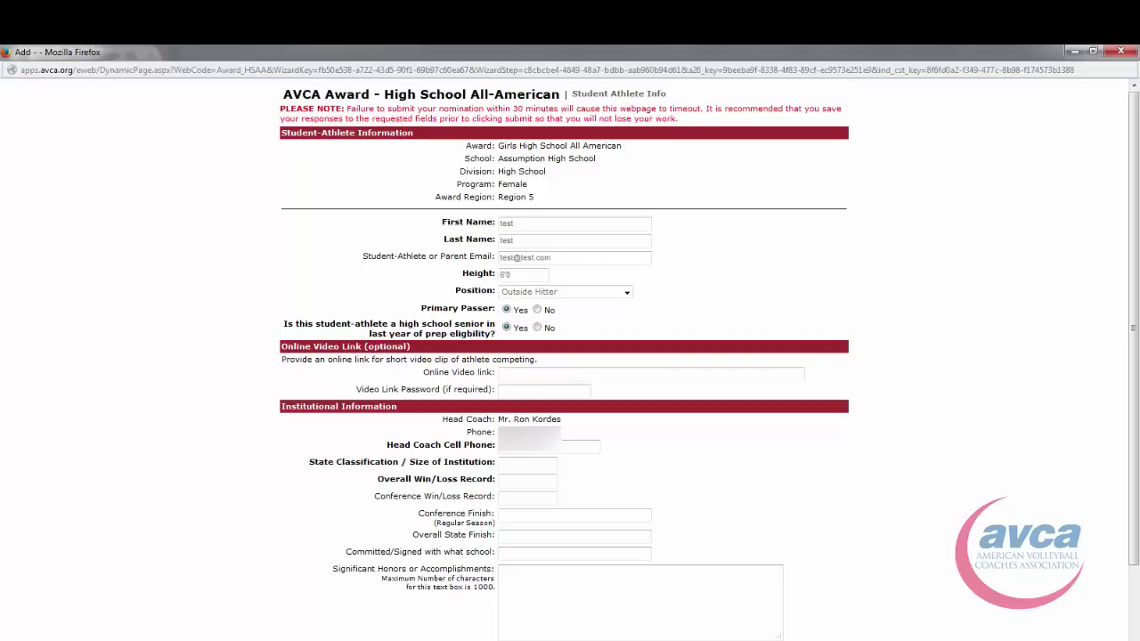
left_click(508, 372)
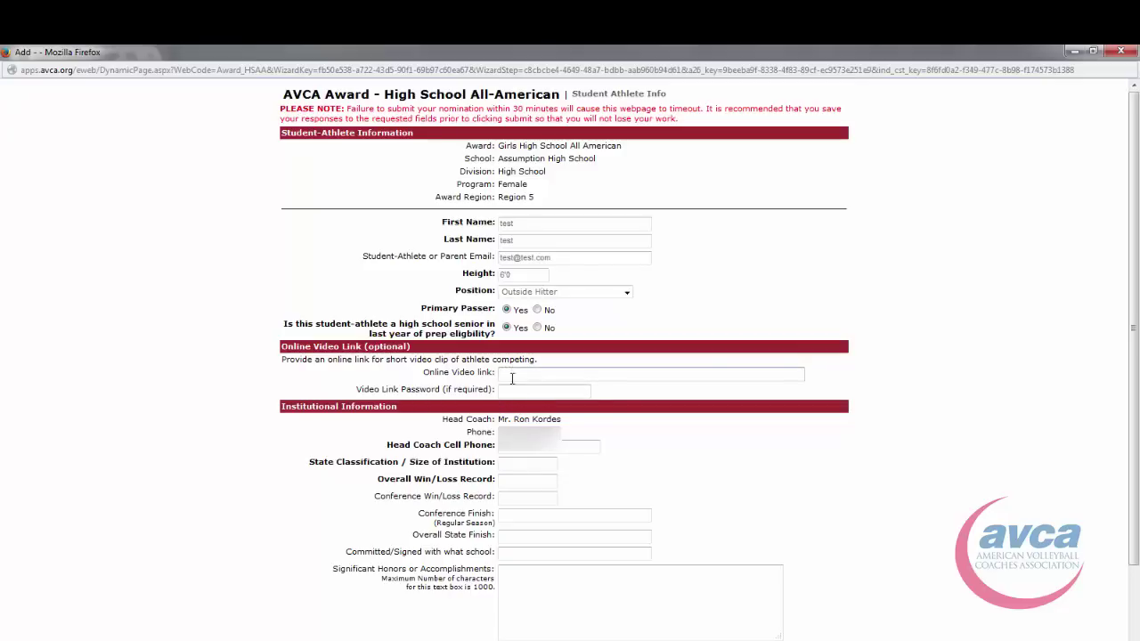
left_click(518, 392)
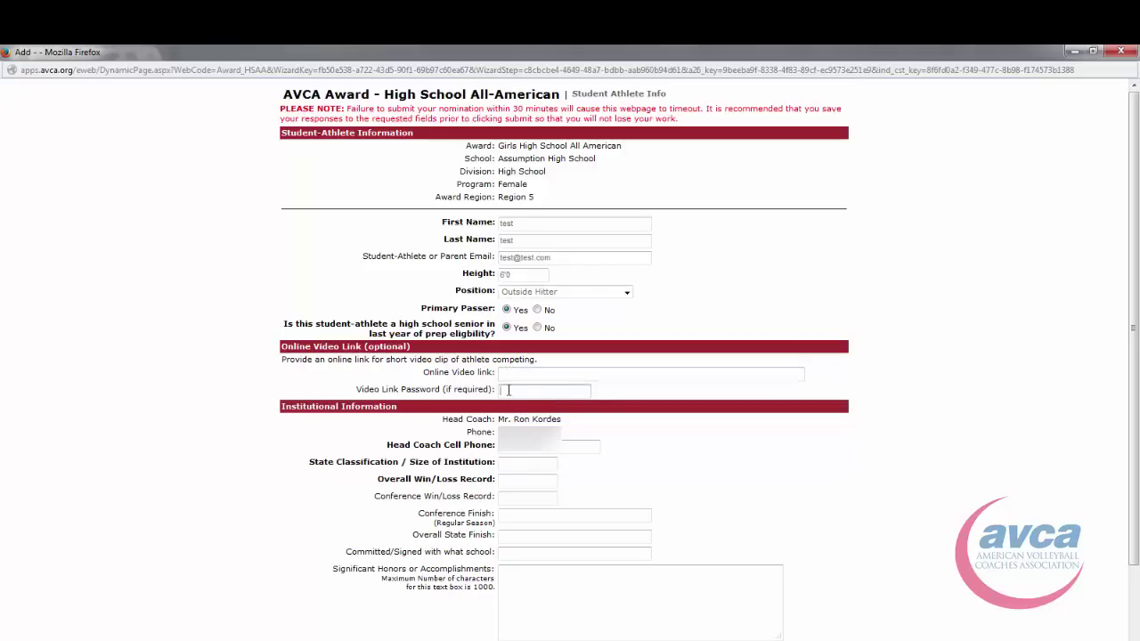
scroll(804, 410, "down", 2)
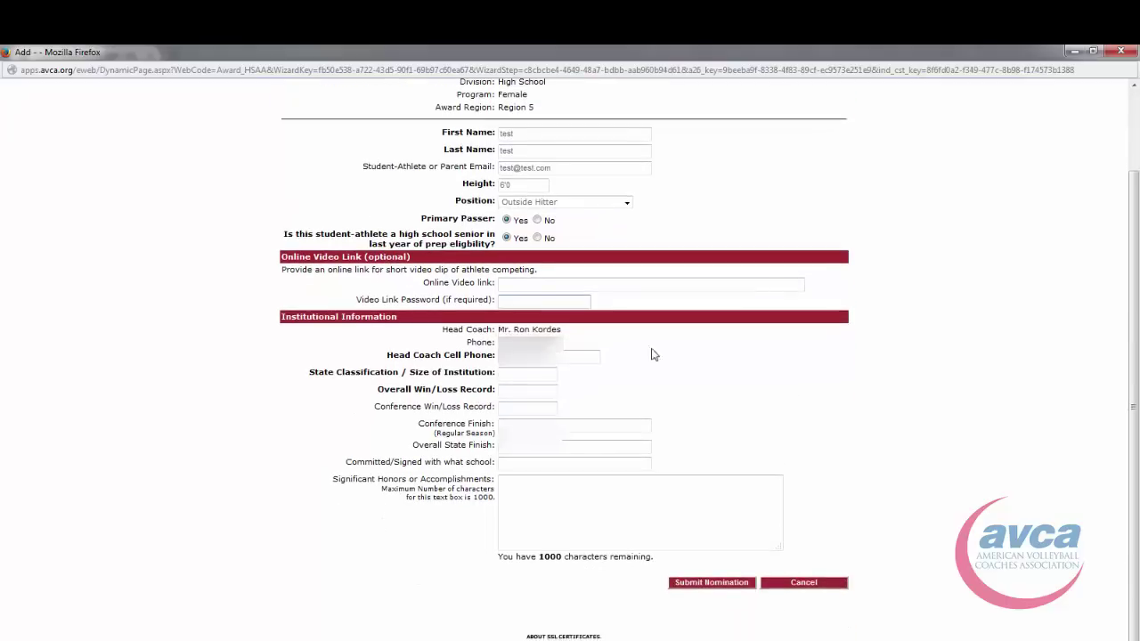
left_click(525, 486)
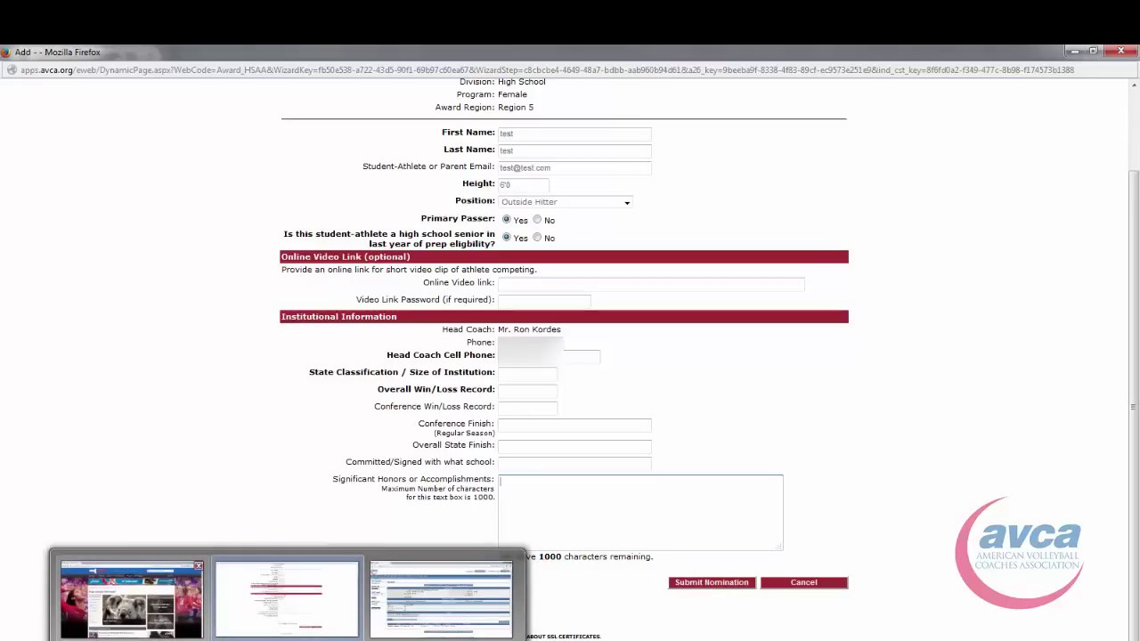
- In MaxPreps, switch to the Union Mine Girls Varsity Volleyball coach account
left_click(285, 590)
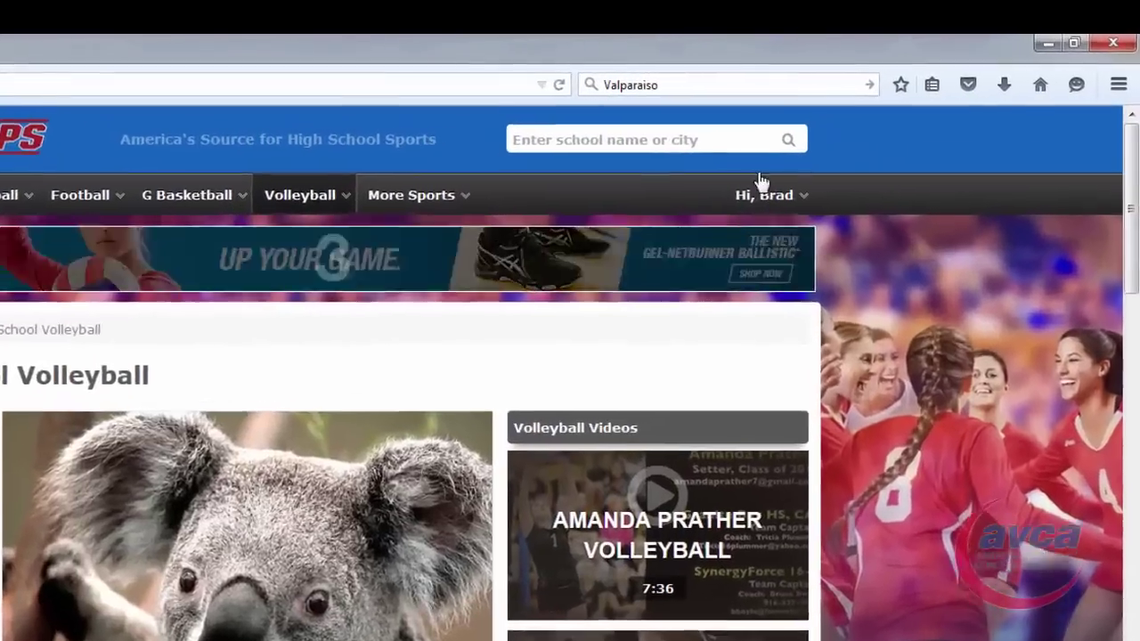
left_click(872, 157)
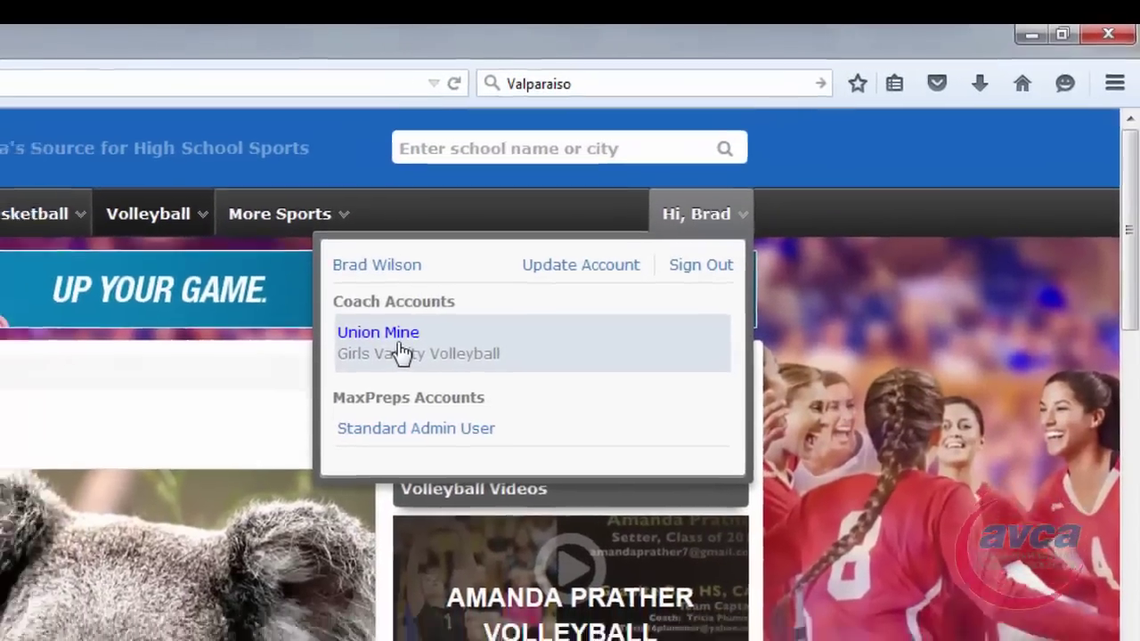
left_click(356, 372)
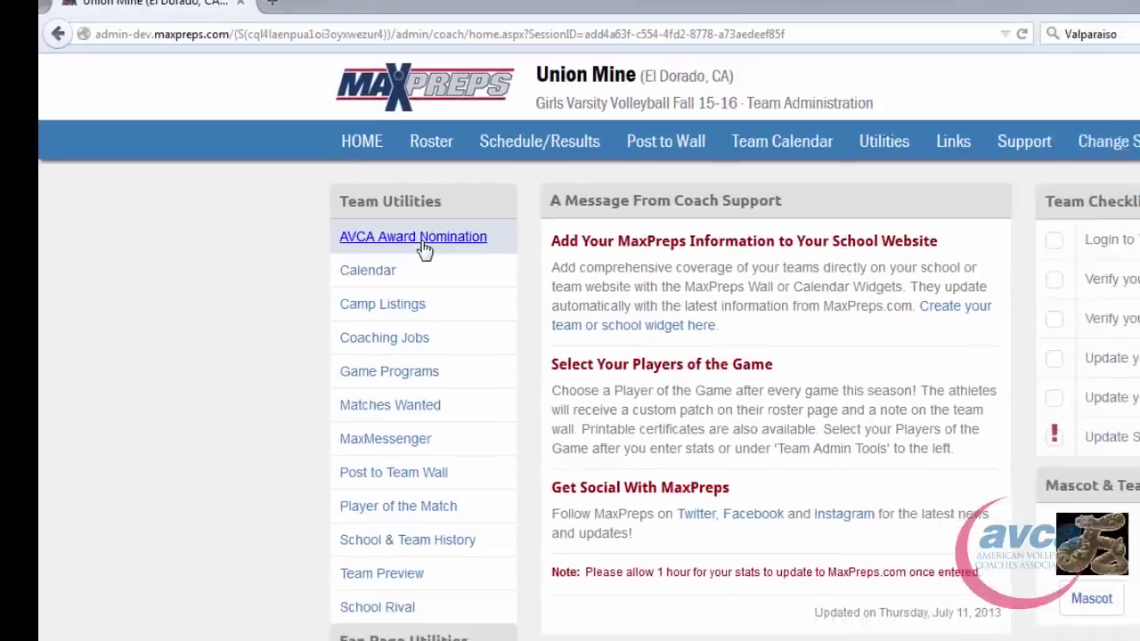
left_click(424, 250)
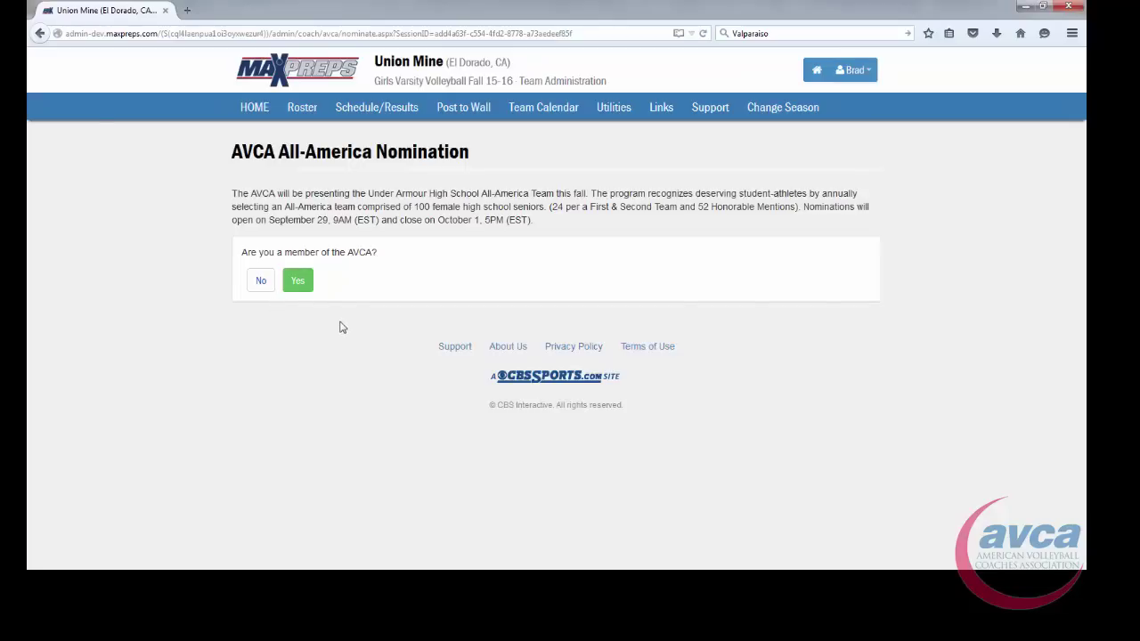
left_click(297, 281)
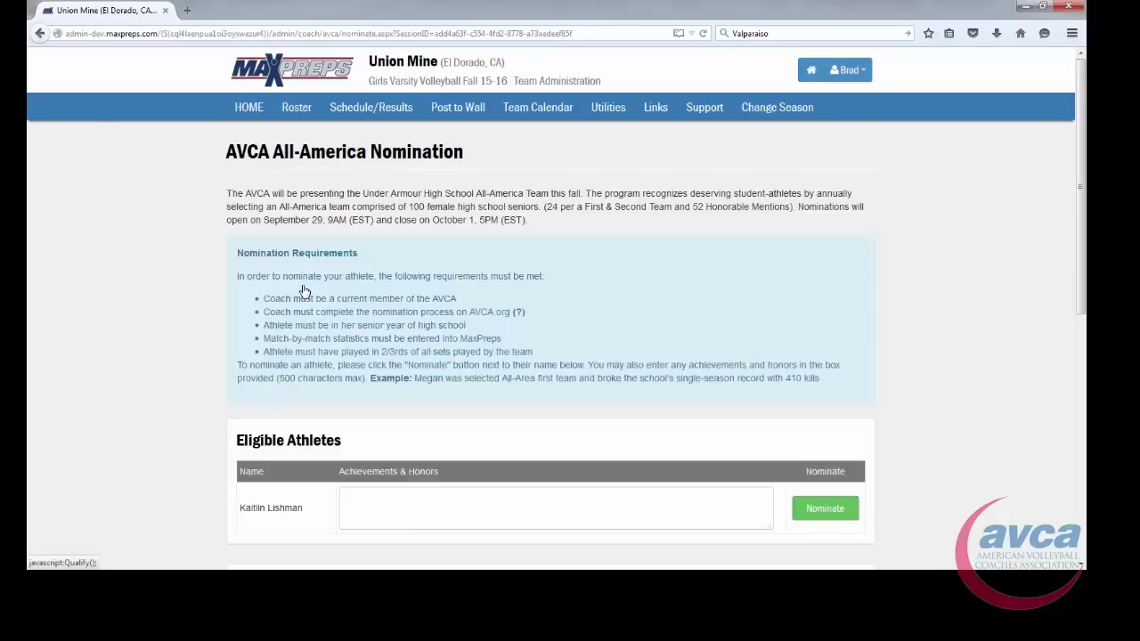
scroll(178, 272, "down", 3)
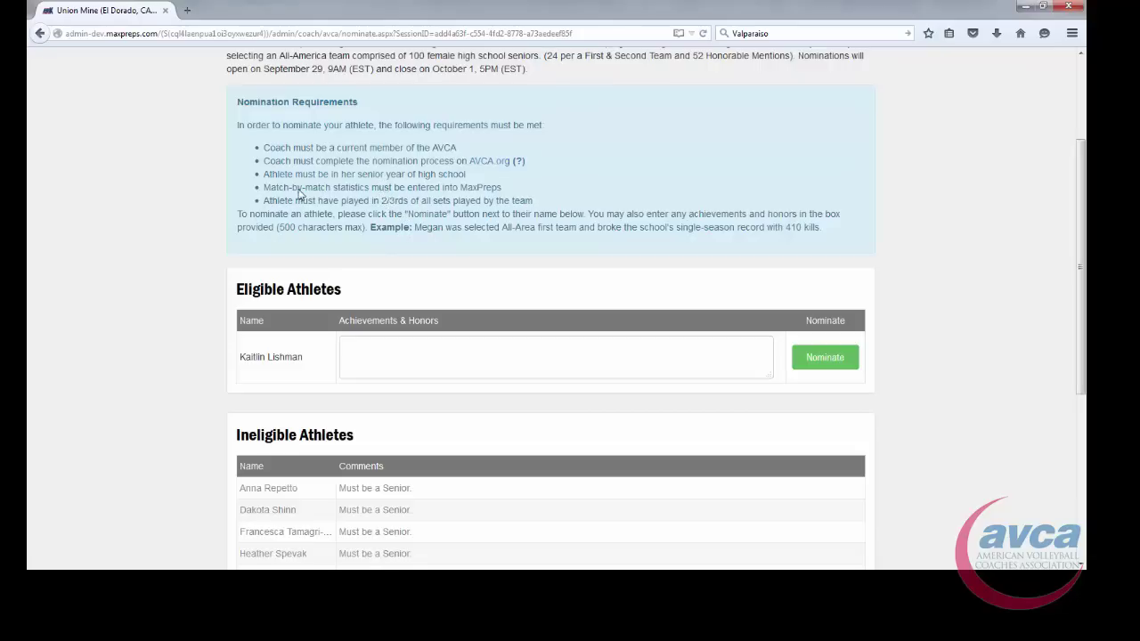
left_click_drag(300, 192, 438, 193)
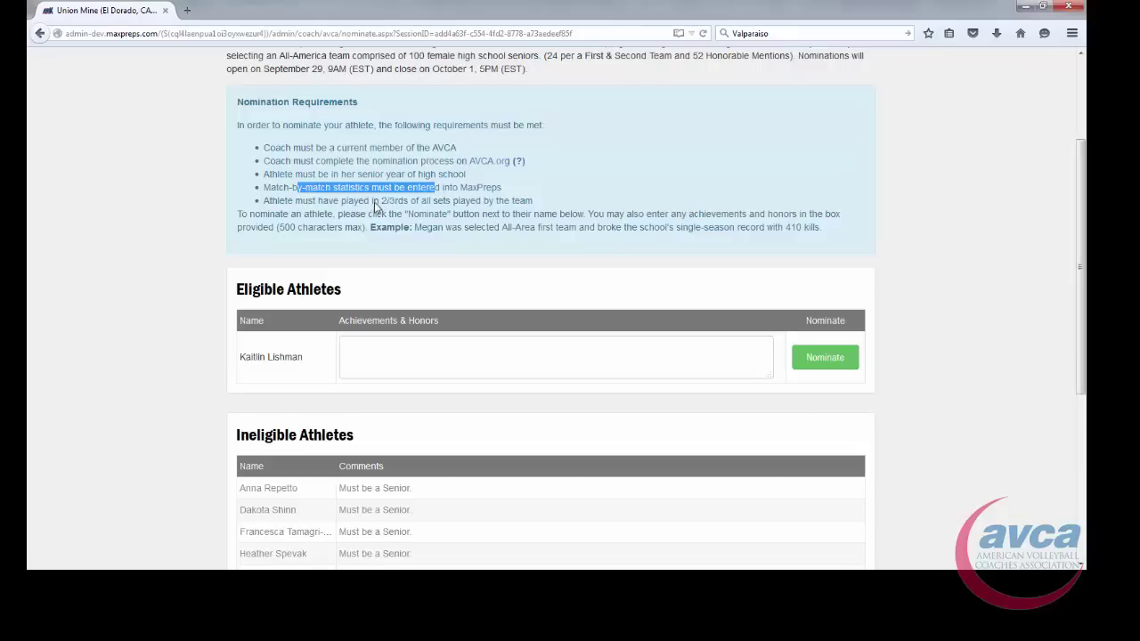
left_click_drag(300, 202, 535, 206)
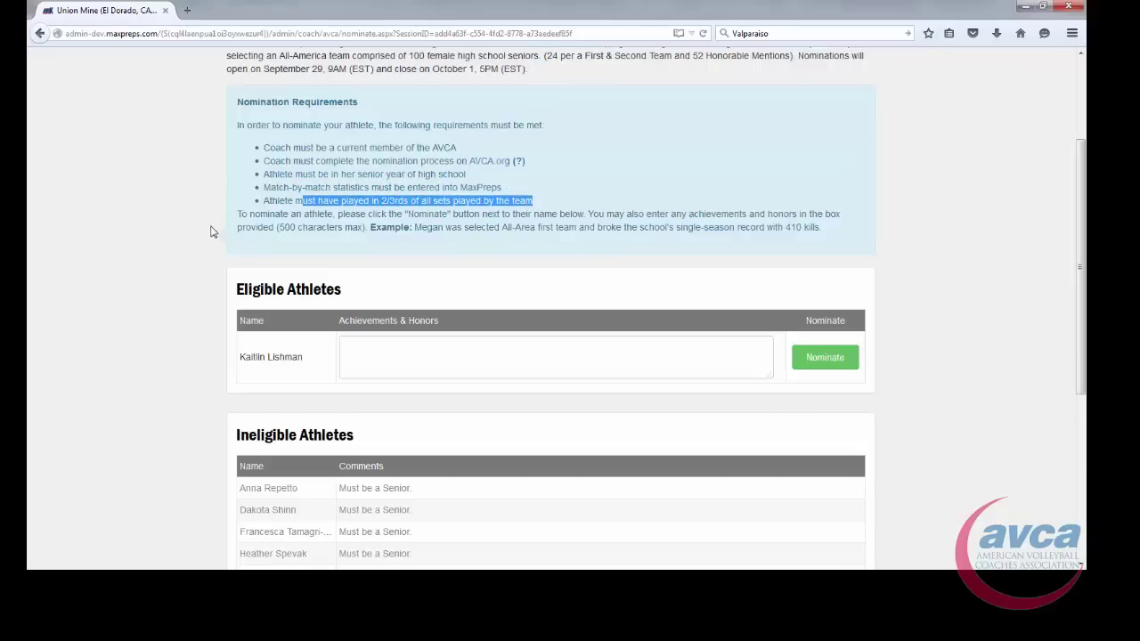
left_click(178, 345)
- Enter 'Set the kill record for the state' as the eligible athlete's achievements and honors
scroll(187, 343, "down", 2)
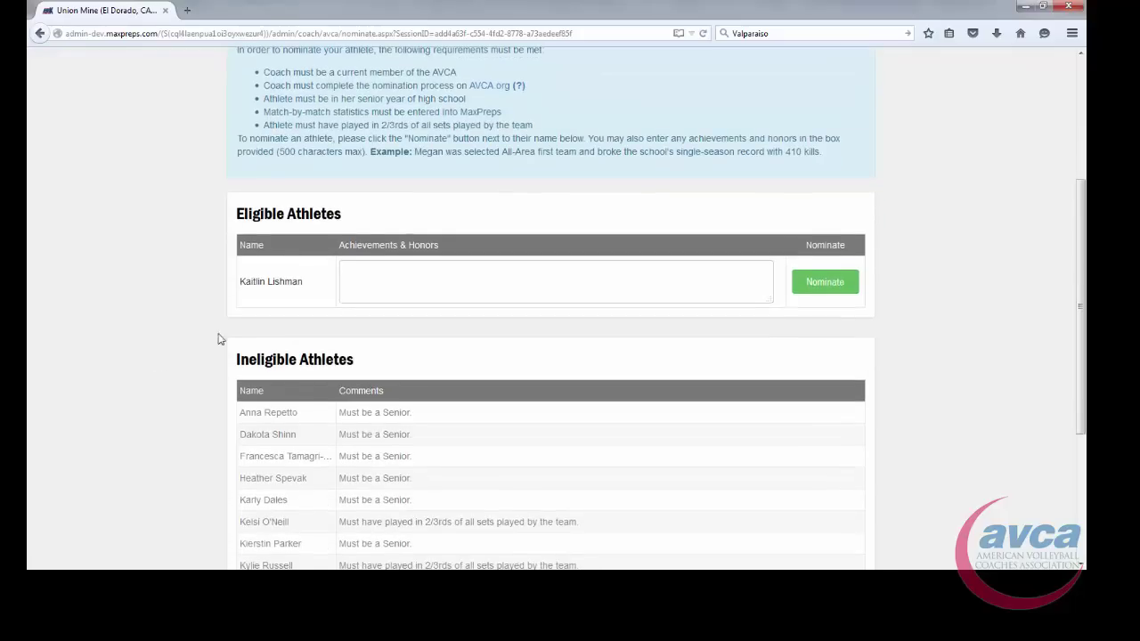
scroll(241, 348, "down", 2)
scroll(244, 316, "up", 3)
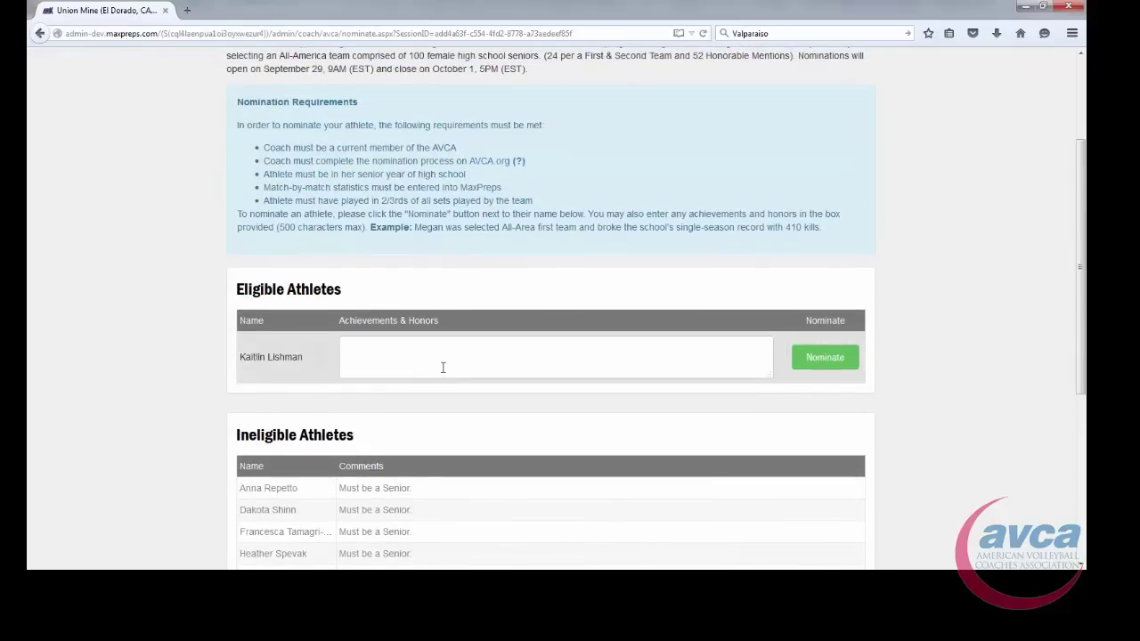
left_click(365, 345)
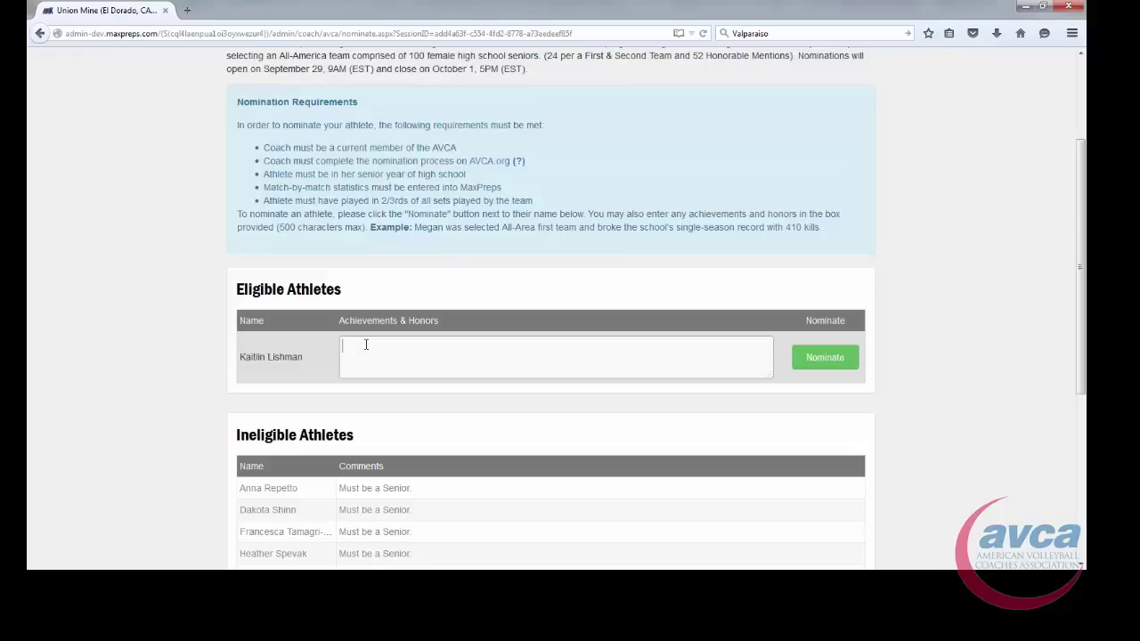
type("Set the kill record for the state.")
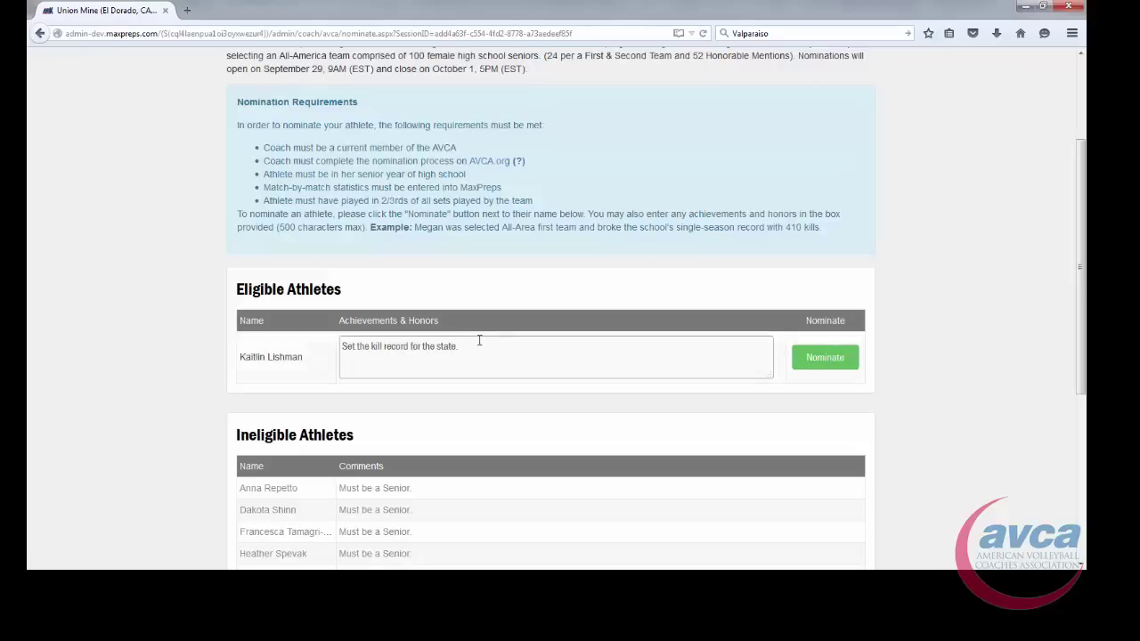
scroll(676, 339, "down", 3)
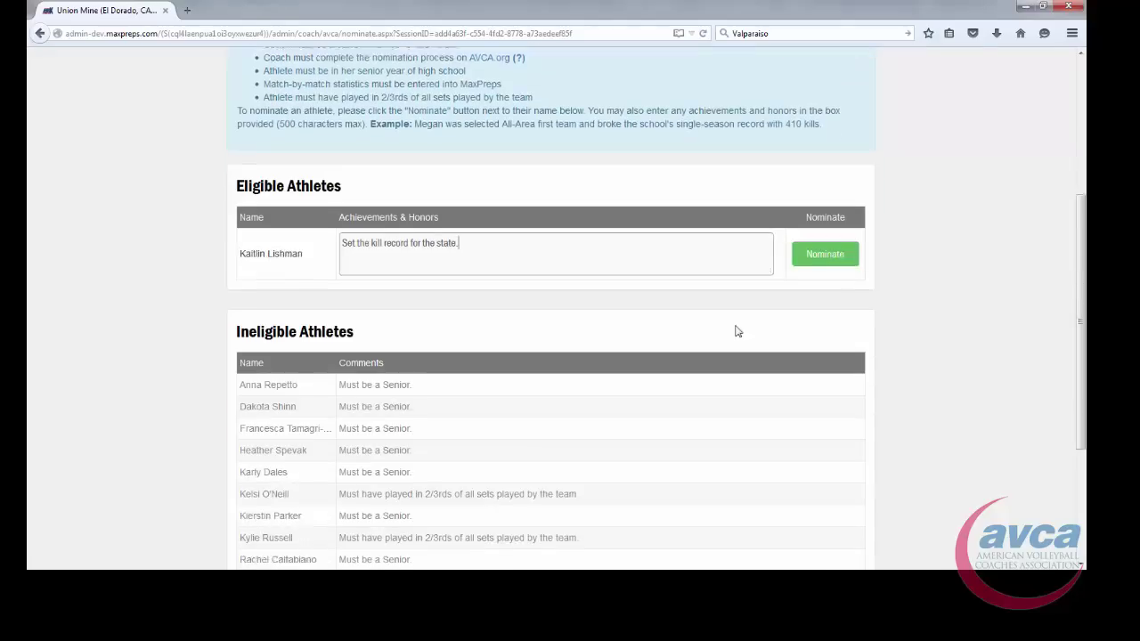
scroll(735, 262, "down", 2)
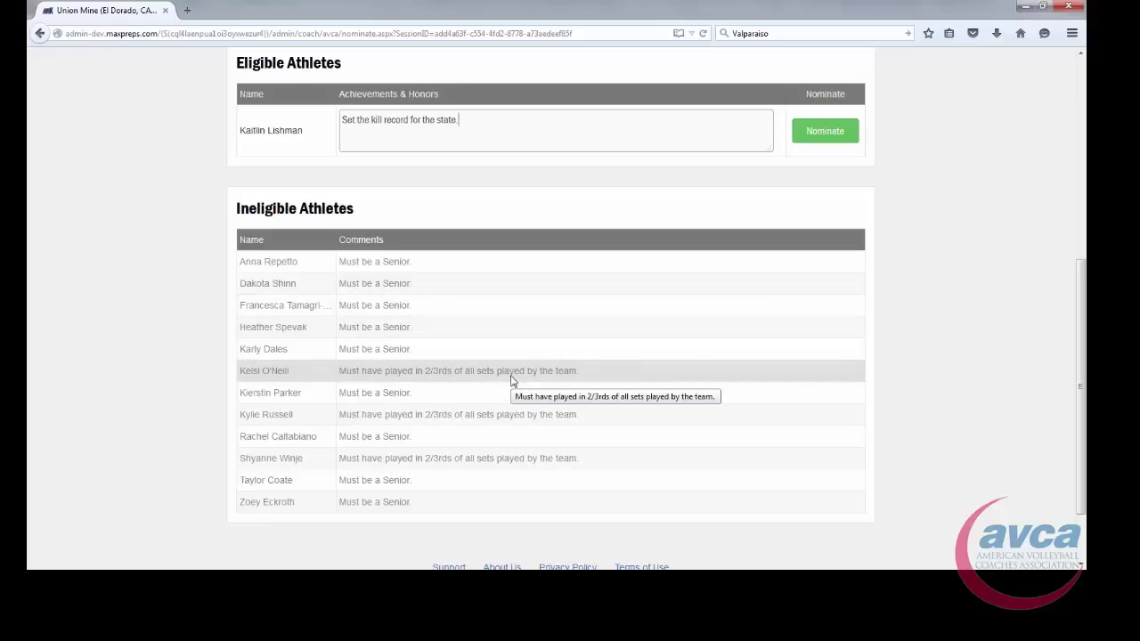
scroll(579, 470, "up", 4)
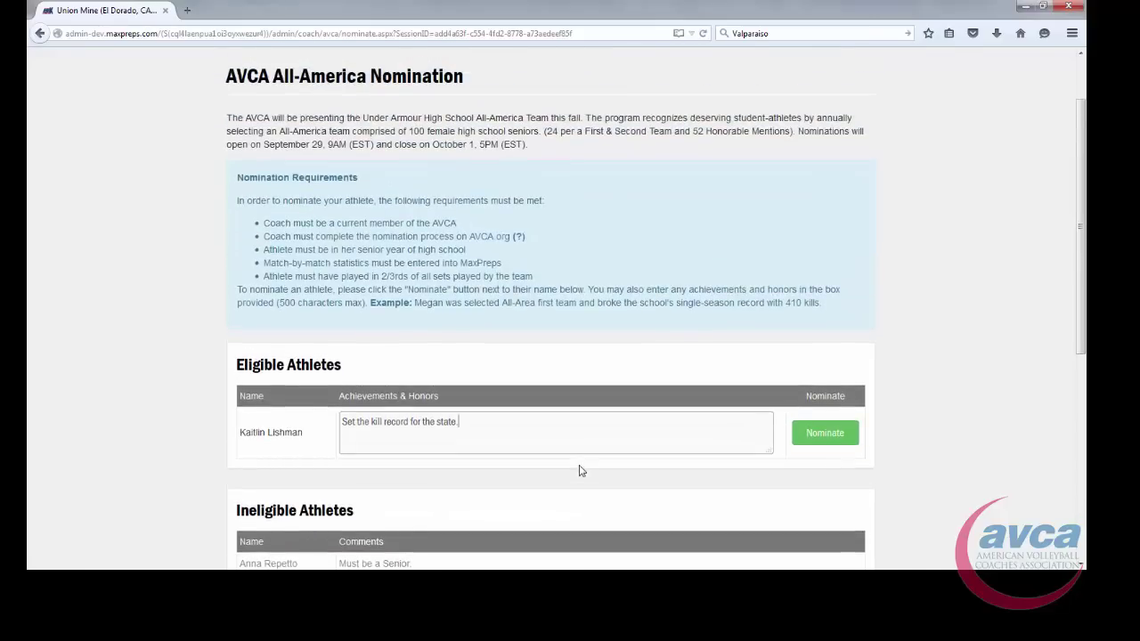
scroll(558, 444, "down", 4)
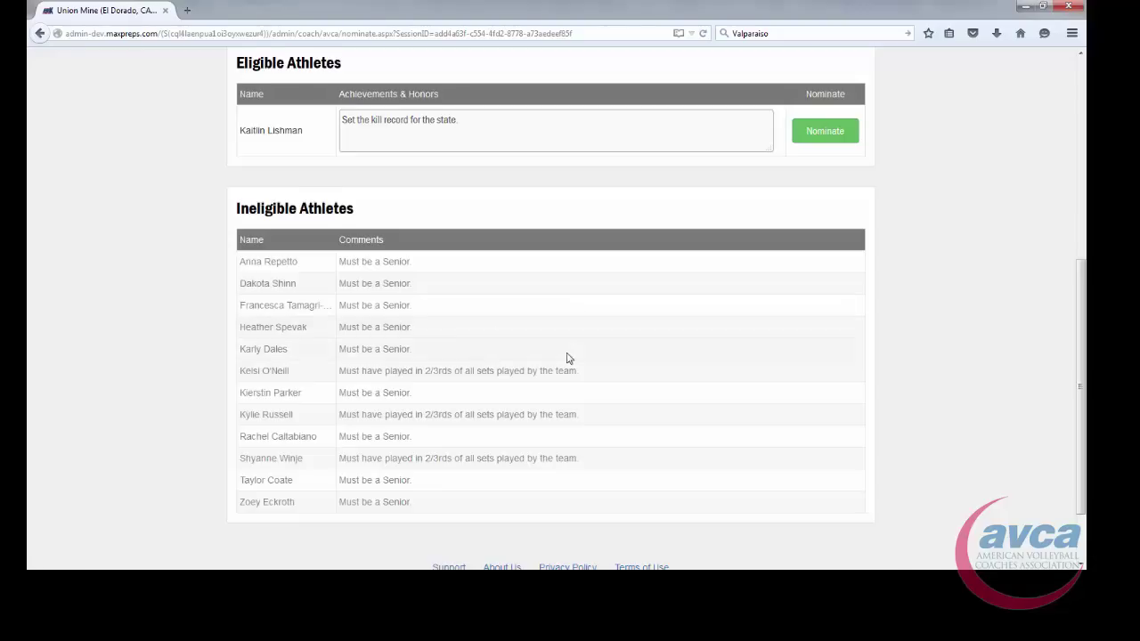
scroll(564, 356, "up", 5)
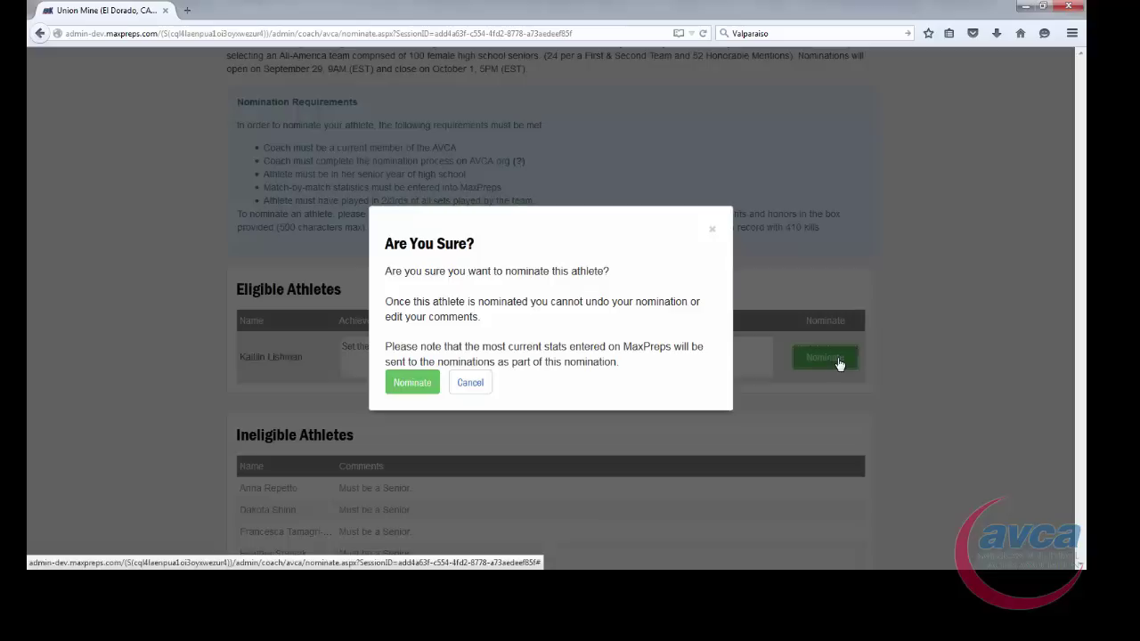
- Nominate the eligible athlete, confirm in the Are You Sure? dialog, and check her Nominated status
left_click(836, 359)
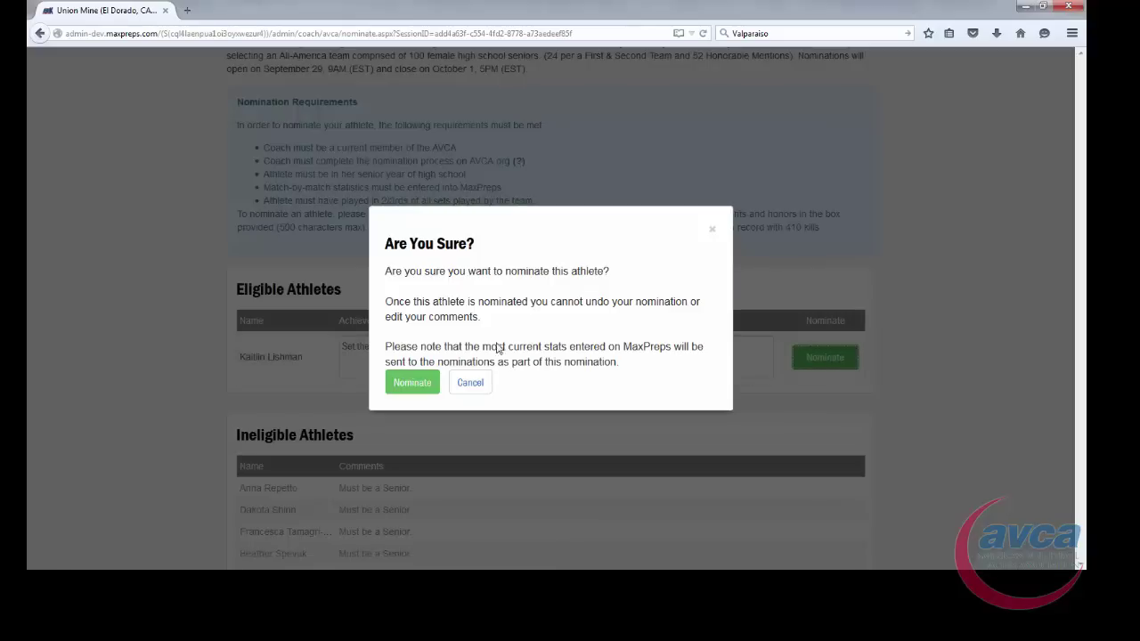
left_click(410, 385)
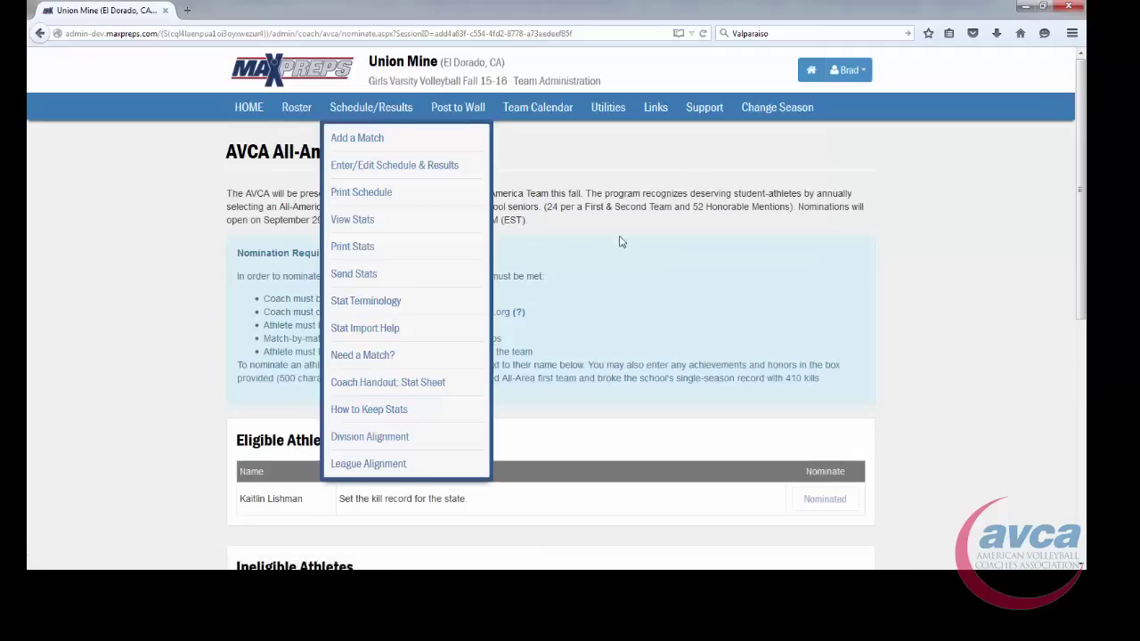
scroll(638, 268, "down", 1)
scroll(639, 268, "down", 3)
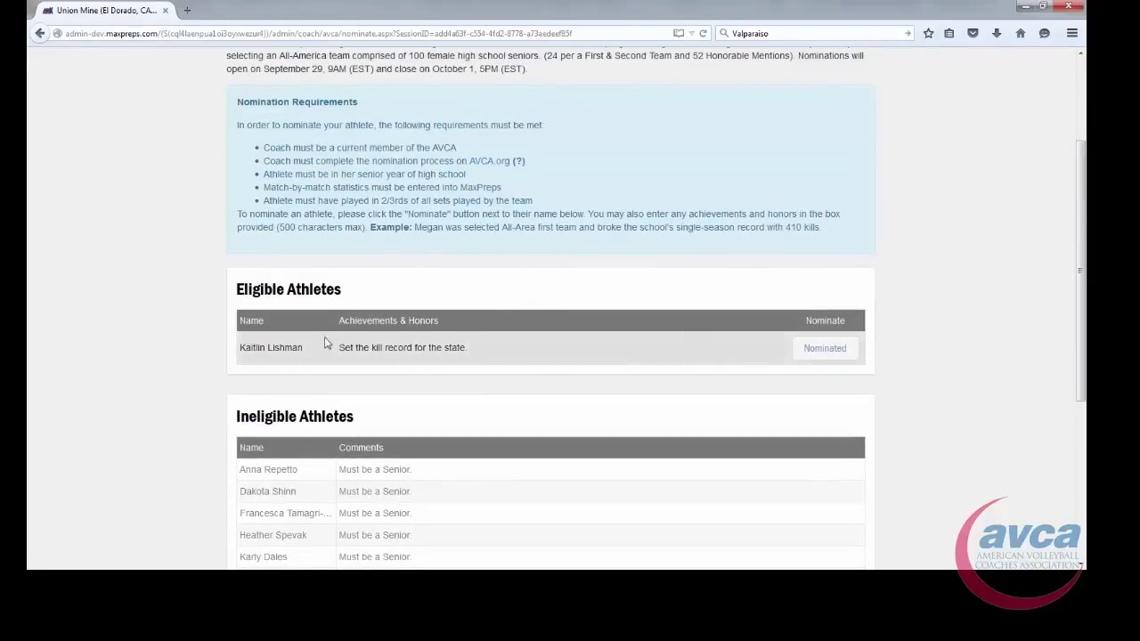
left_click_drag(467, 347, 351, 350)
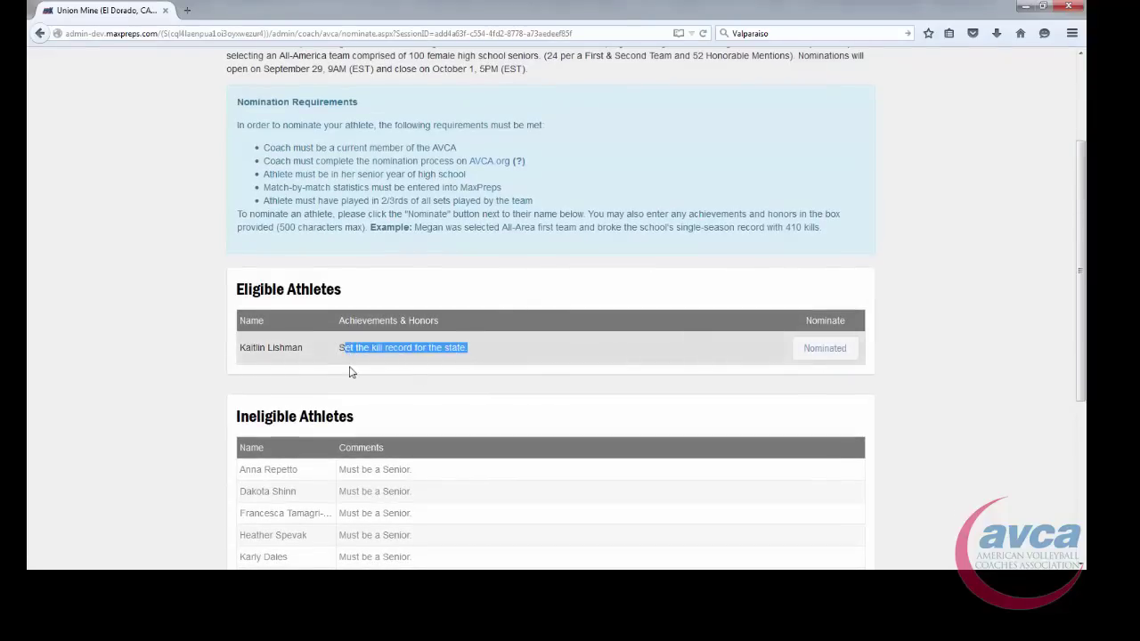